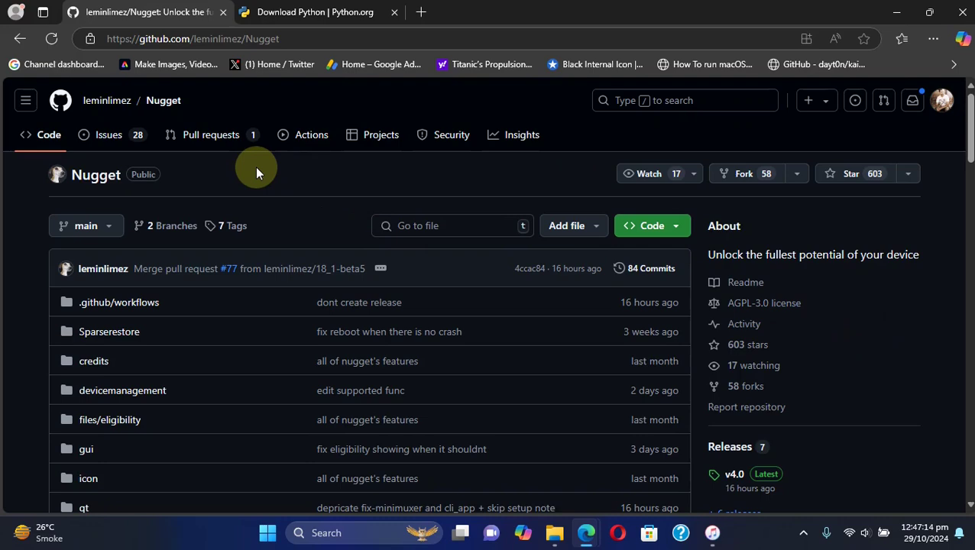
# Review the Nugget repository's README for supported iOS versions and the note about backing up device data
pyautogui.moveTo(970, 129)
pyautogui.mouseDown()
pyautogui.moveTo(967, 325)
pyautogui.moveTo(967, 134)
pyautogui.mouseUp()
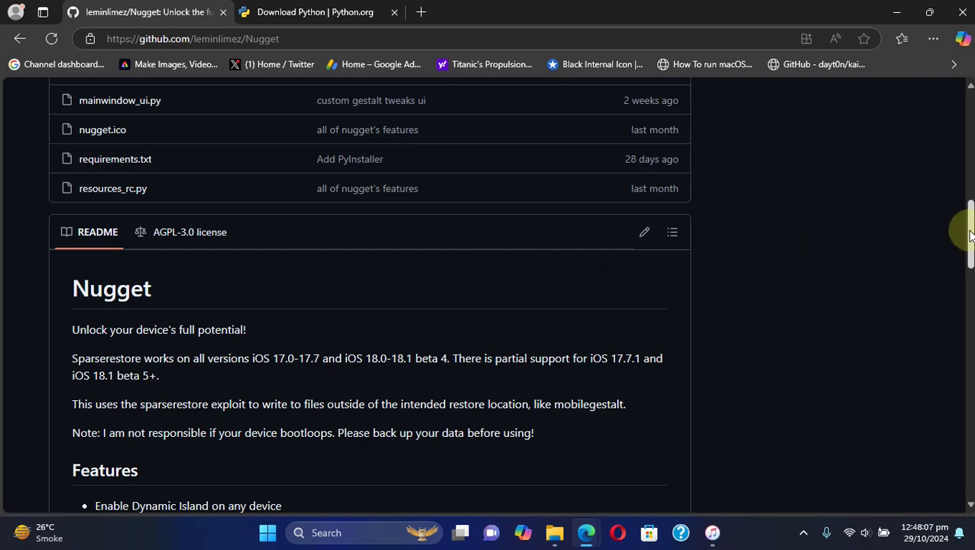
pyautogui.moveTo(969, 236); pyautogui.dragTo(969, 136)
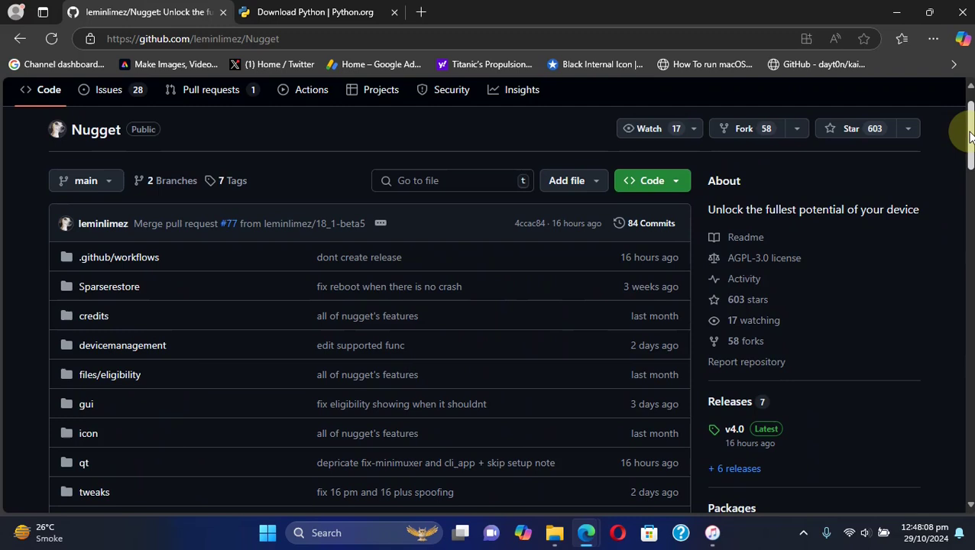
pyautogui.scroll(-10, 382, 363)
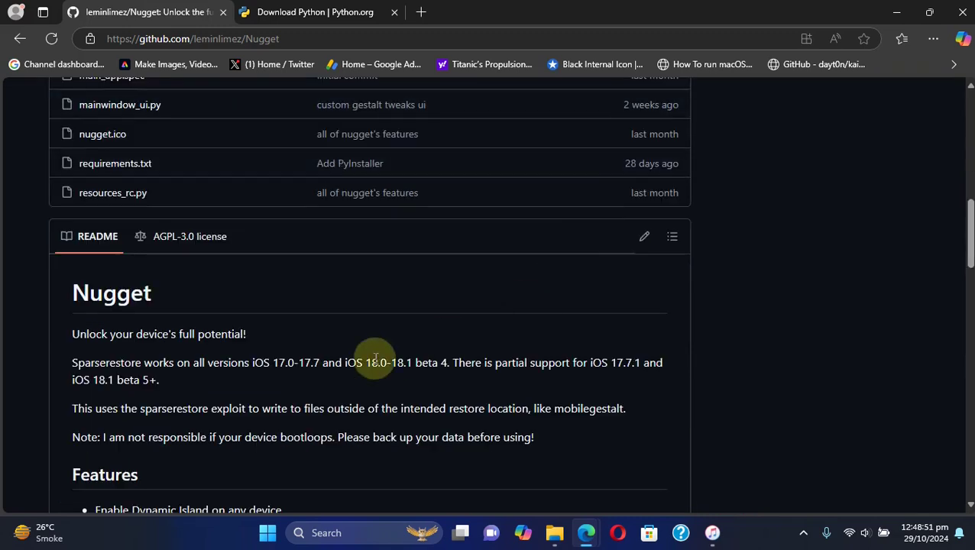
pyautogui.moveTo(73, 440); pyautogui.dragTo(534, 439)
pyautogui.click(763, 351)
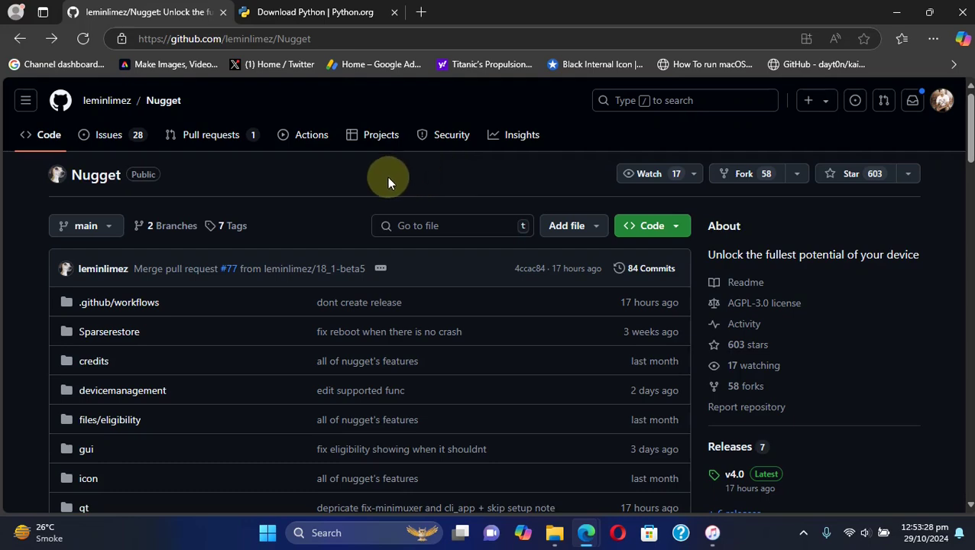
# Open the latest v4.0 release from the Nugget repository and go to its downloadable files
pyautogui.scroll(-3, 828, 302)
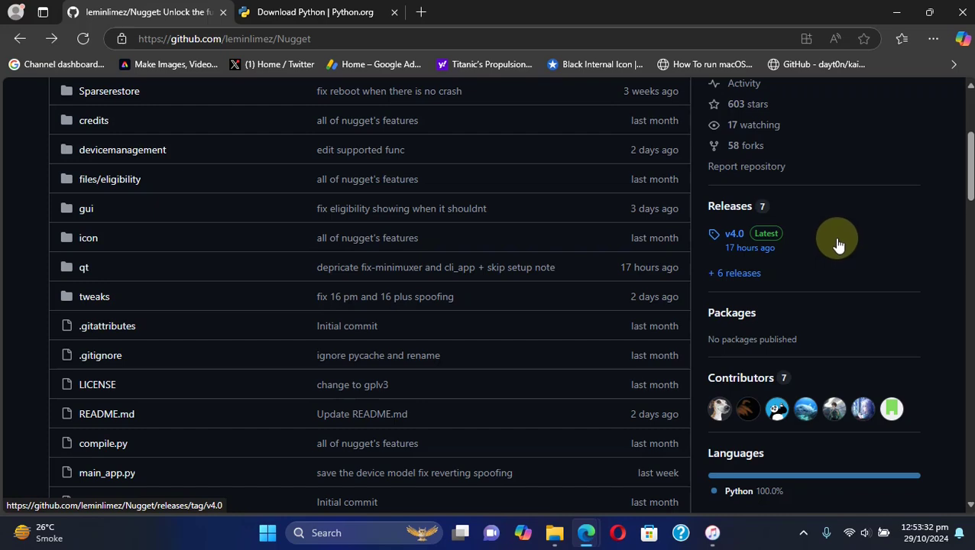
pyautogui.click(743, 241)
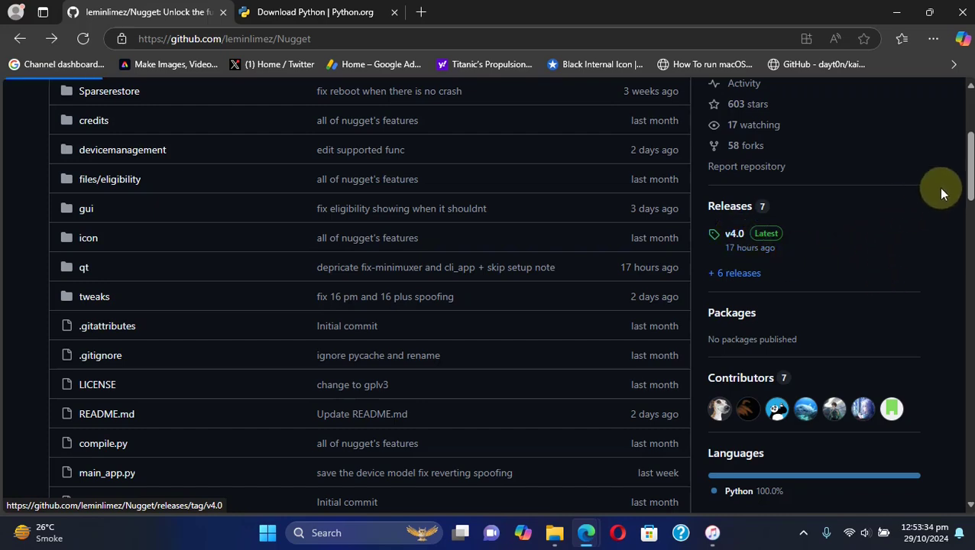
pyautogui.moveTo(971, 169); pyautogui.dragTo(969, 397)
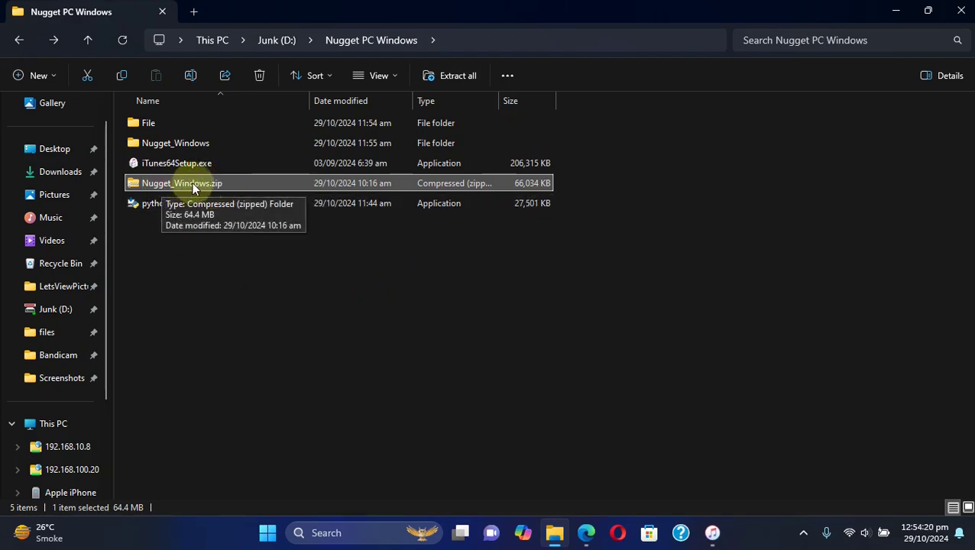
pyautogui.rightClick(192, 182)
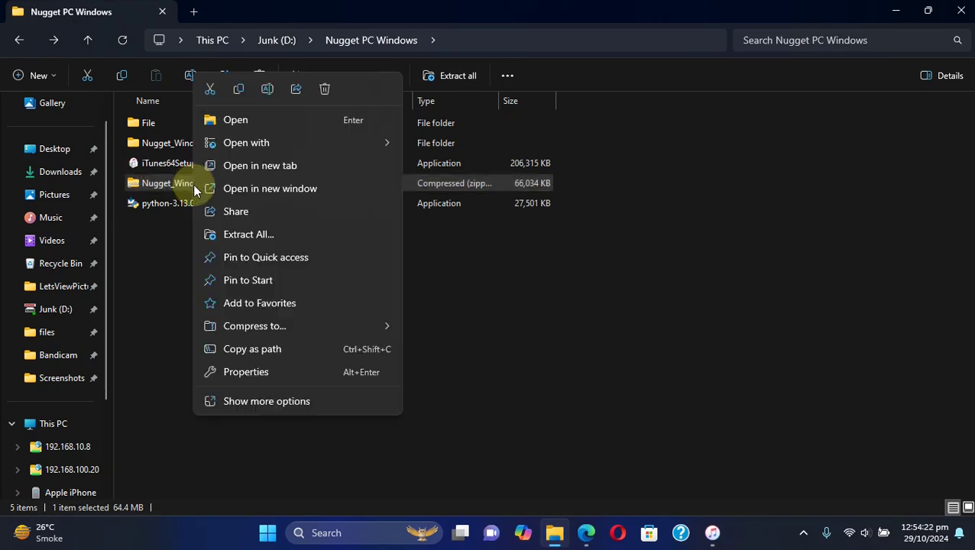
pyautogui.click(149, 263)
pyautogui.click(153, 252)
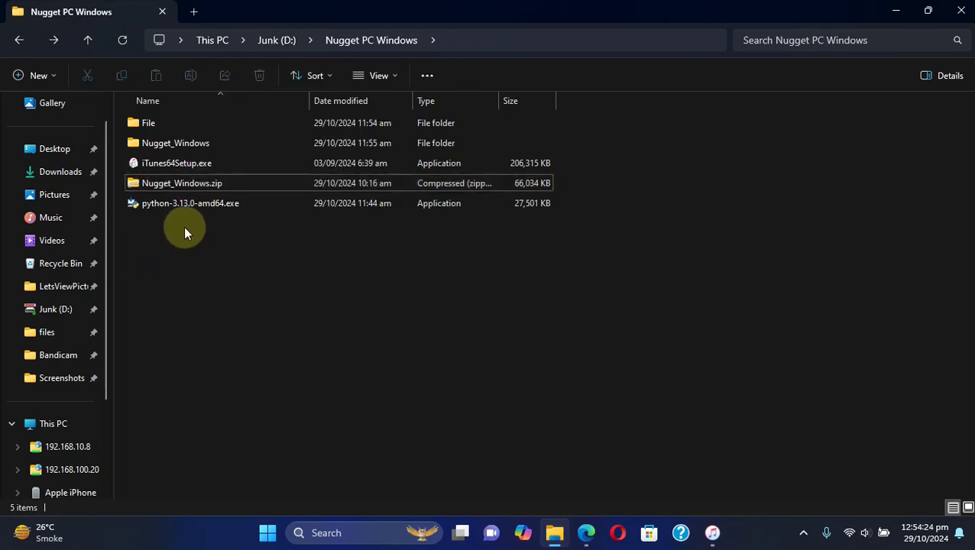
# Check the README's lower sections on GitHub and open the Nugget folder inside the extracted Nugget_Windows folder
pyautogui.click(187, 146)
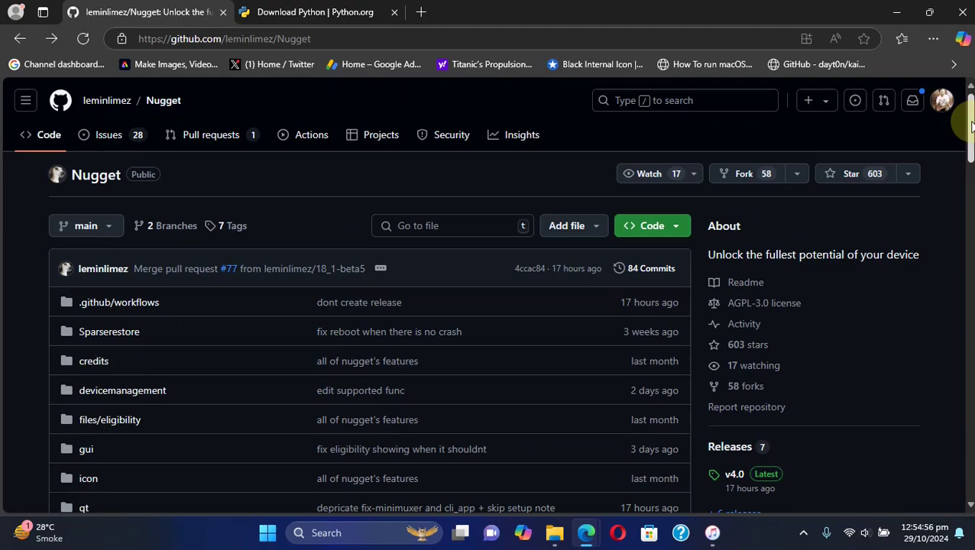
pyautogui.moveTo(971, 126); pyautogui.dragTo(970, 337)
pyautogui.scroll(-1, 522, 312)
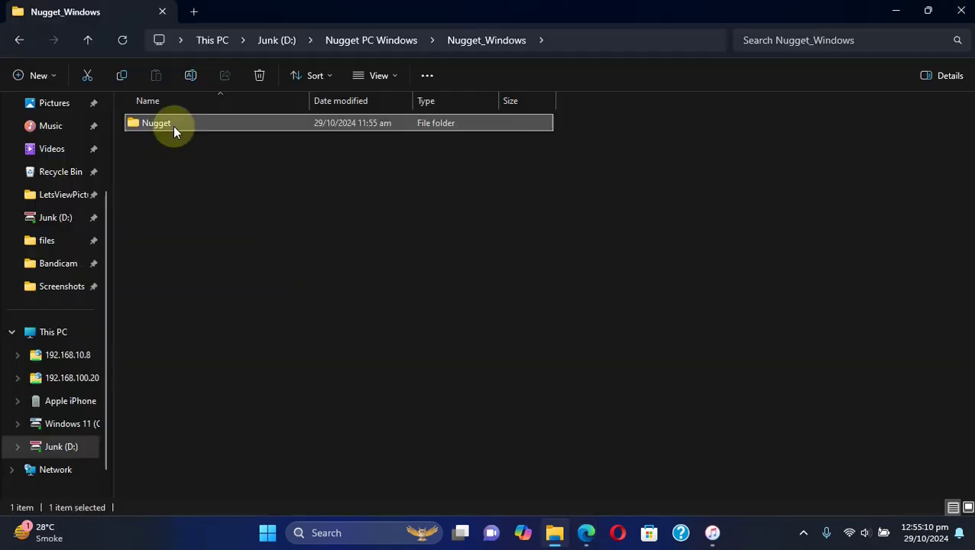
pyautogui.doubleClick(173, 125)
pyautogui.click(170, 125)
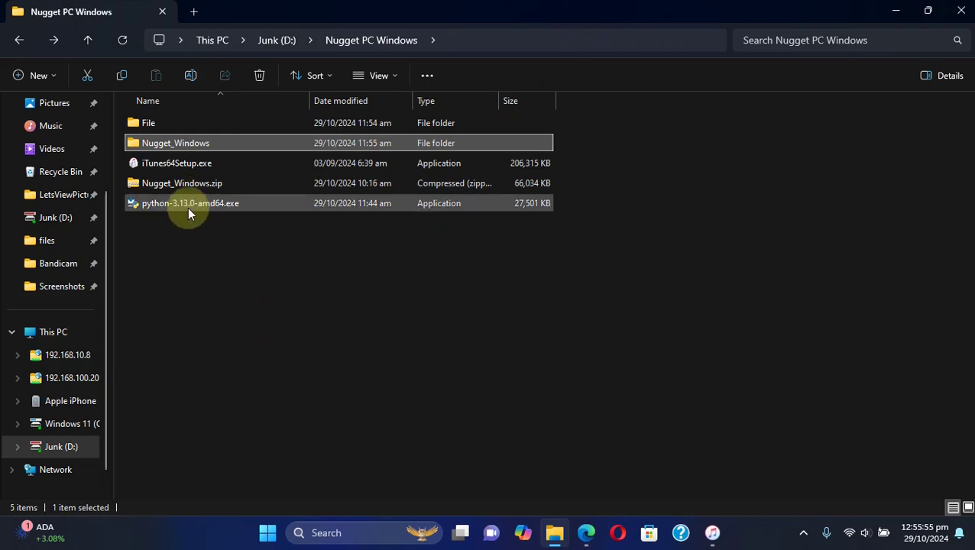
# Install Python 3.13.0 from python-3.13.0-amd64.exe with python.exe added to PATH, and close the setup
pyautogui.doubleClick(186, 205)
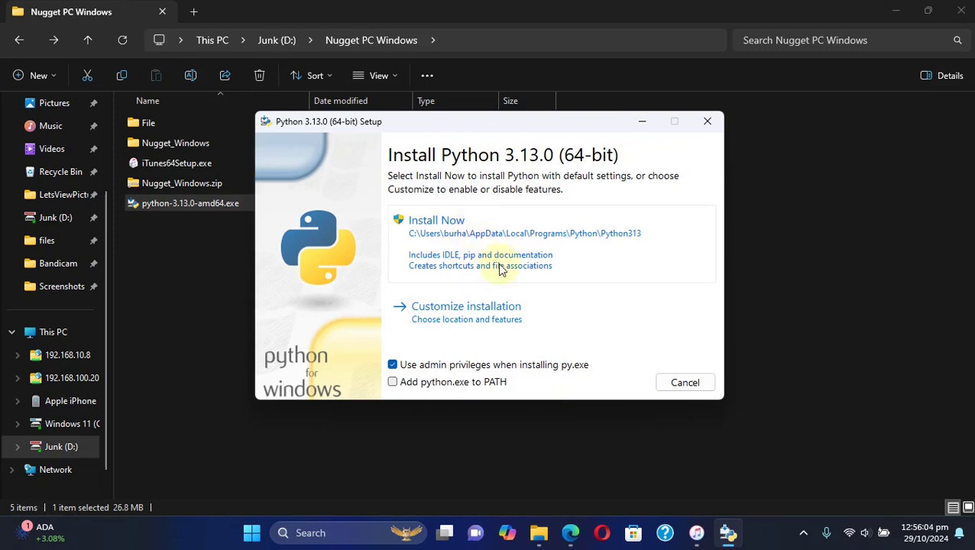
pyautogui.click(393, 386)
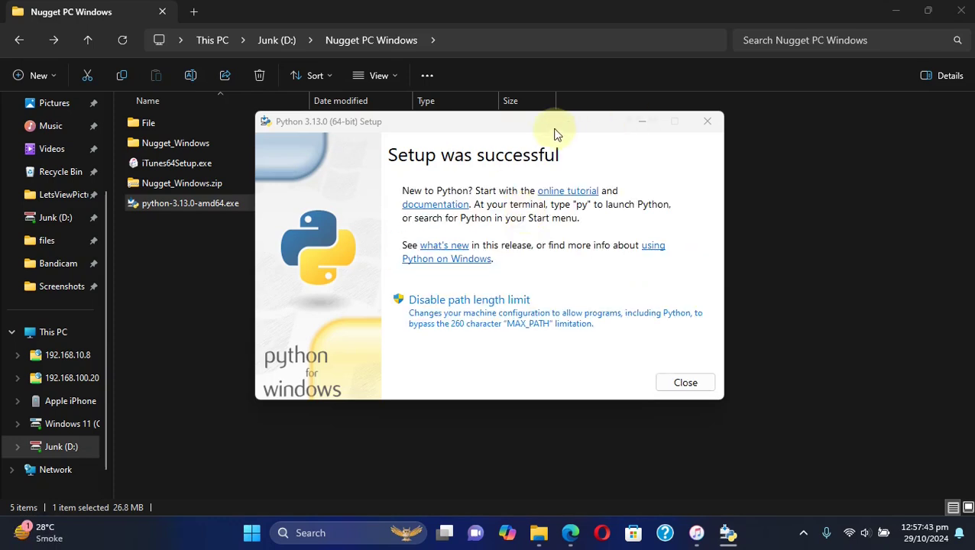
pyautogui.click(683, 385)
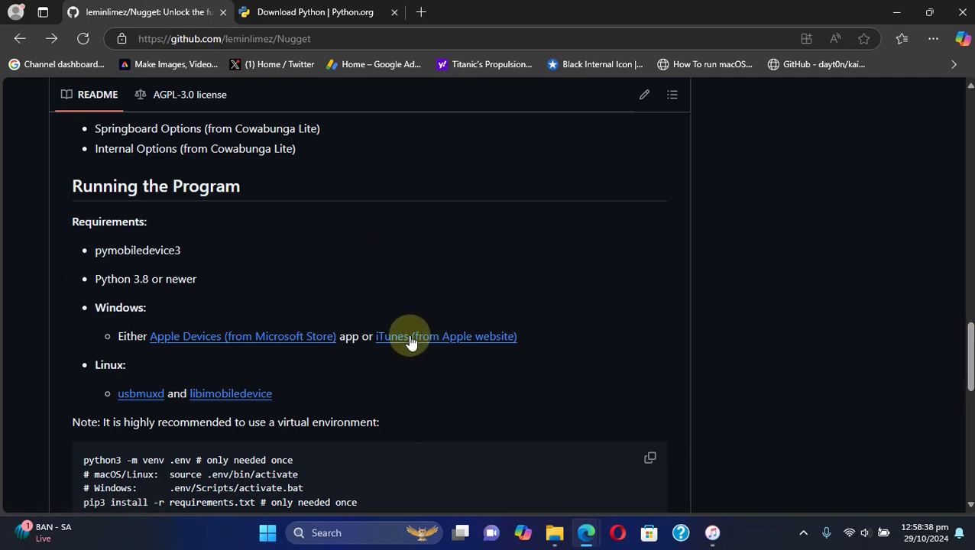
# Open the README's link to iTunes from the Apple website, download iTunes for Windows, and select iTunes64Setup.exe in the Nugget PC Windows folder
pyautogui.rightClick(449, 343)
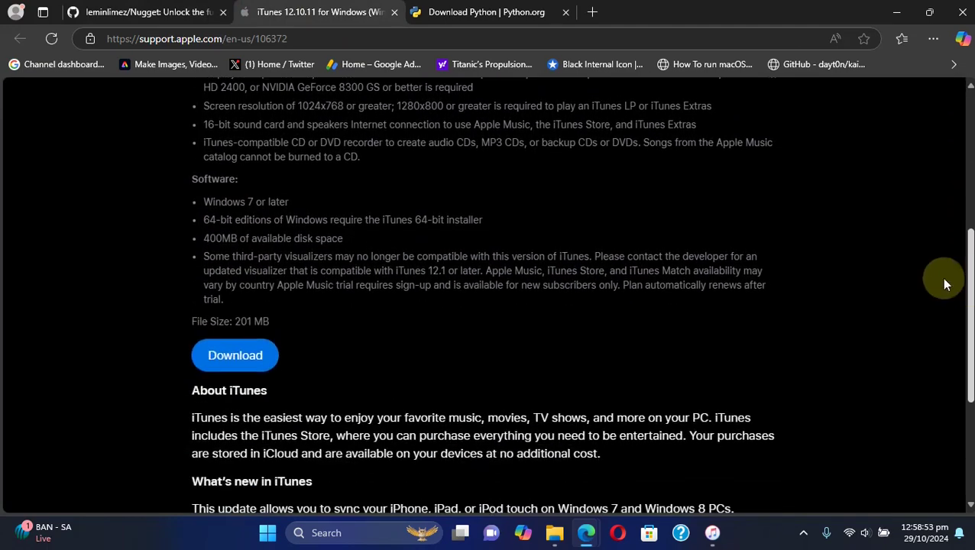
pyautogui.click(239, 363)
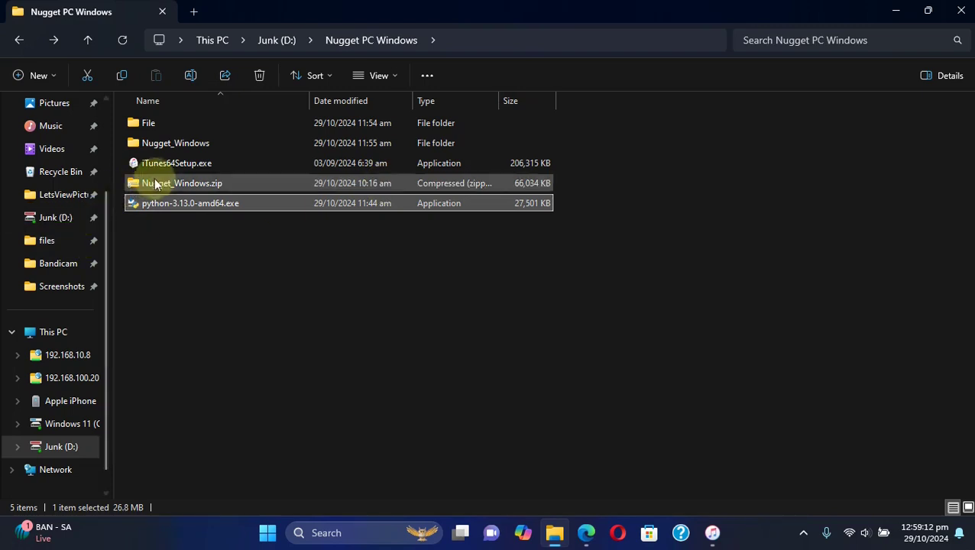
pyautogui.click(161, 164)
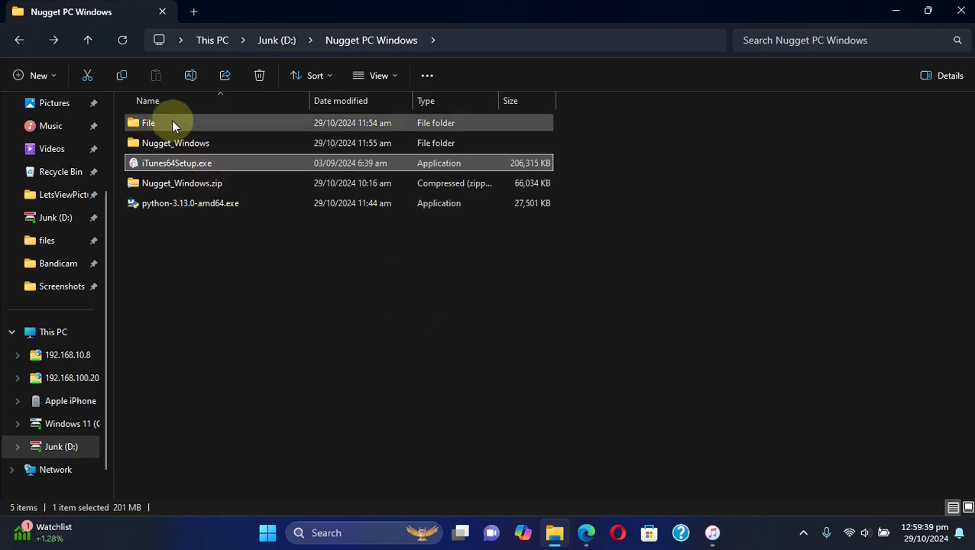
# Open the File folder, and on the mirrored iPhone add and run the Save MobileGestalt shortcut, allowing it to connect to "private"
pyautogui.doubleClick(151, 122)
pyautogui.click(219, 122)
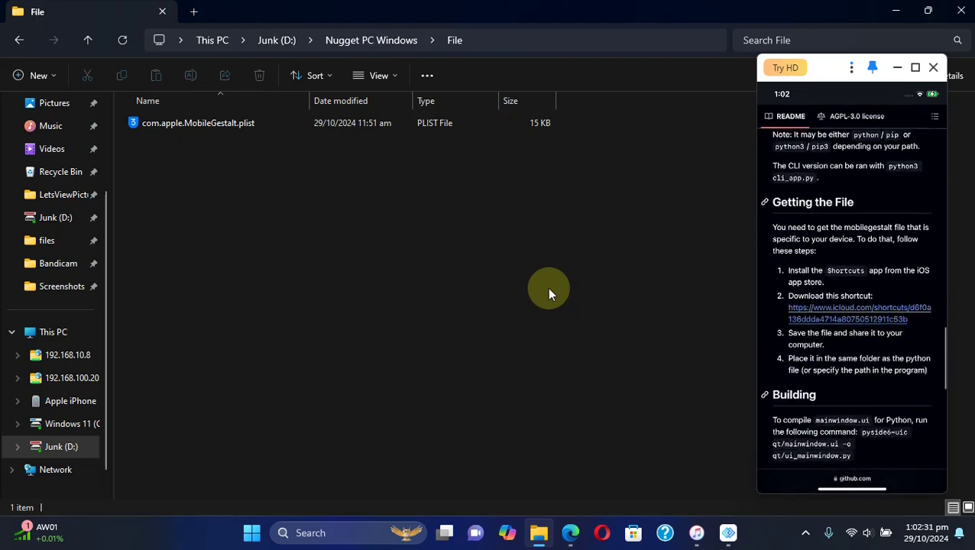
pyautogui.click(856, 256)
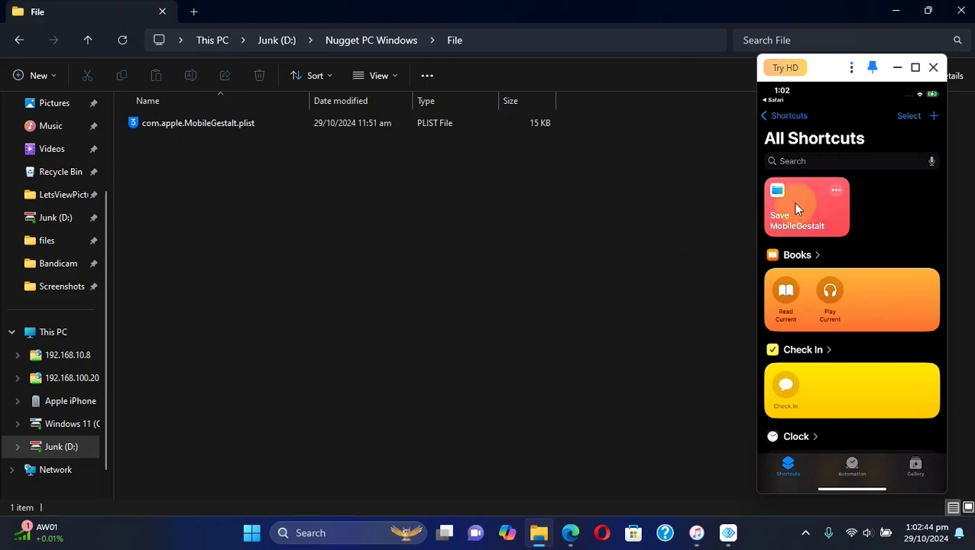
pyautogui.click(794, 208)
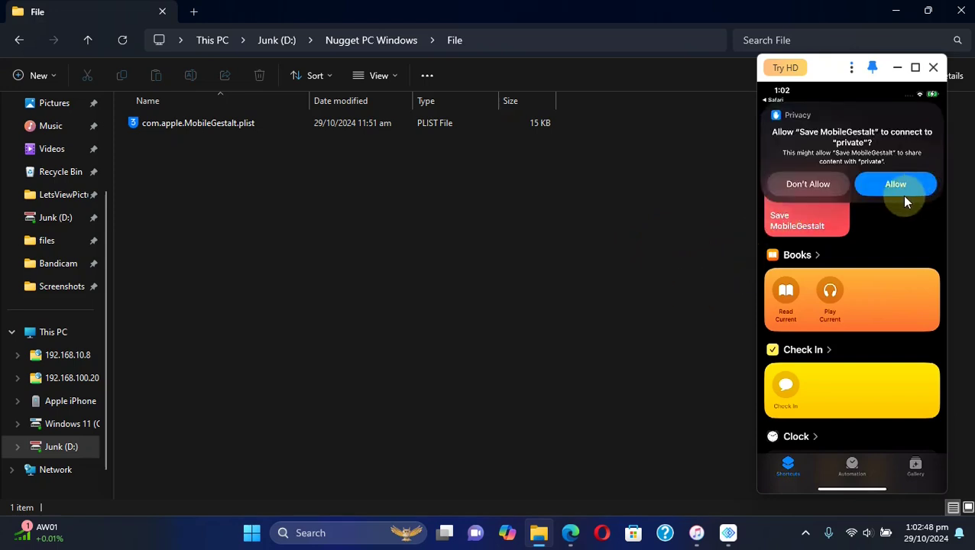
pyautogui.click(901, 195)
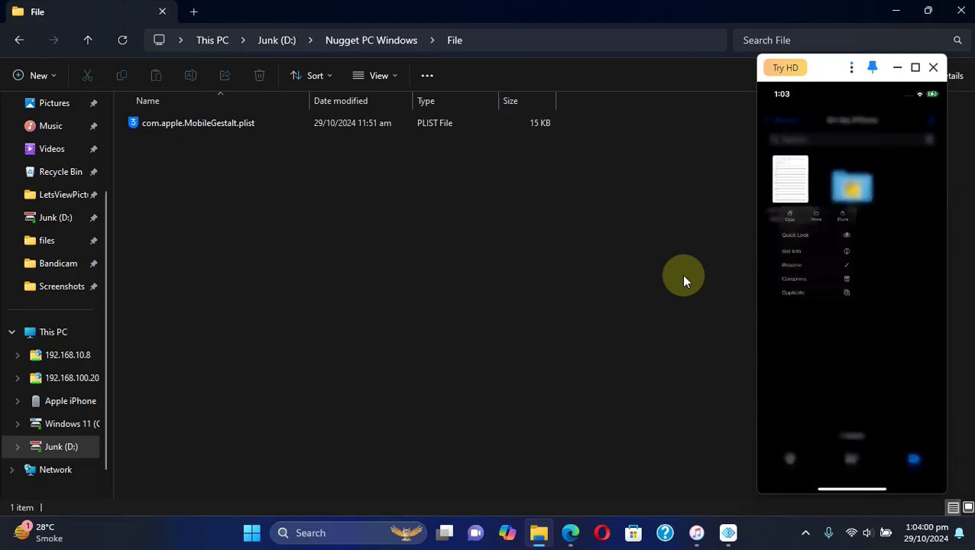
# Move the saved com.apple.MobileGestalt.plist from On My iPhone into the iZip folder
pyautogui.click(834, 228)
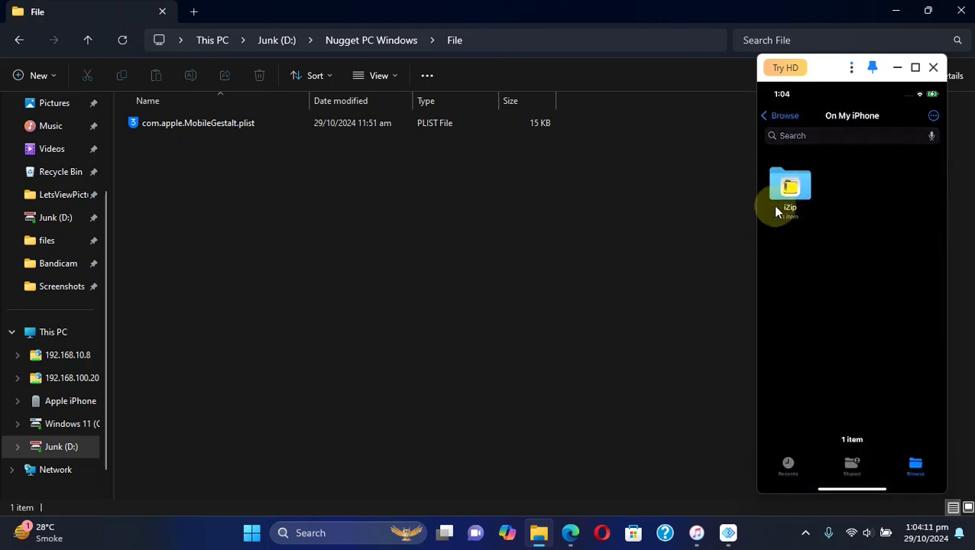
pyautogui.click(775, 212)
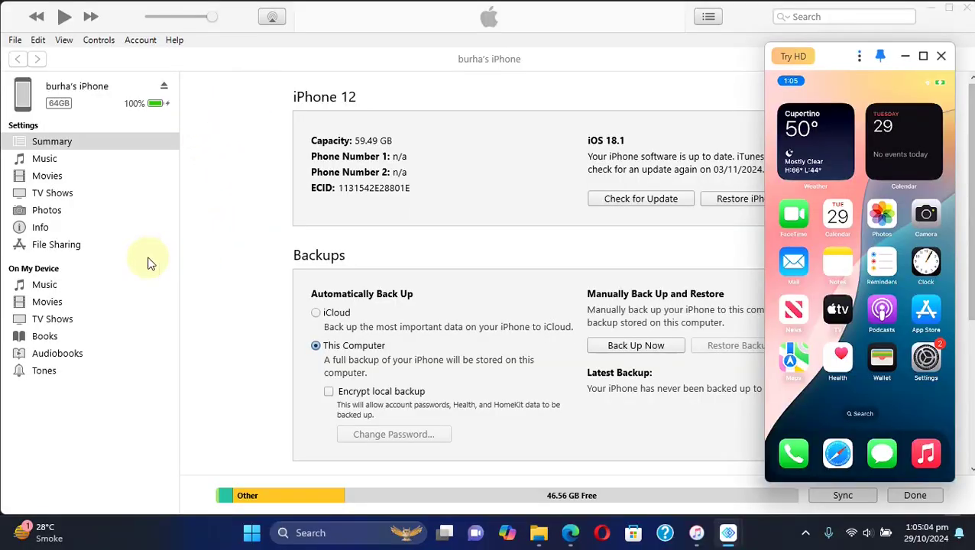
# Save com.apple.MobileGestalt.plist from iZip's documents in iTunes File Sharing to the computer, replacing the older copy
pyautogui.click(61, 245)
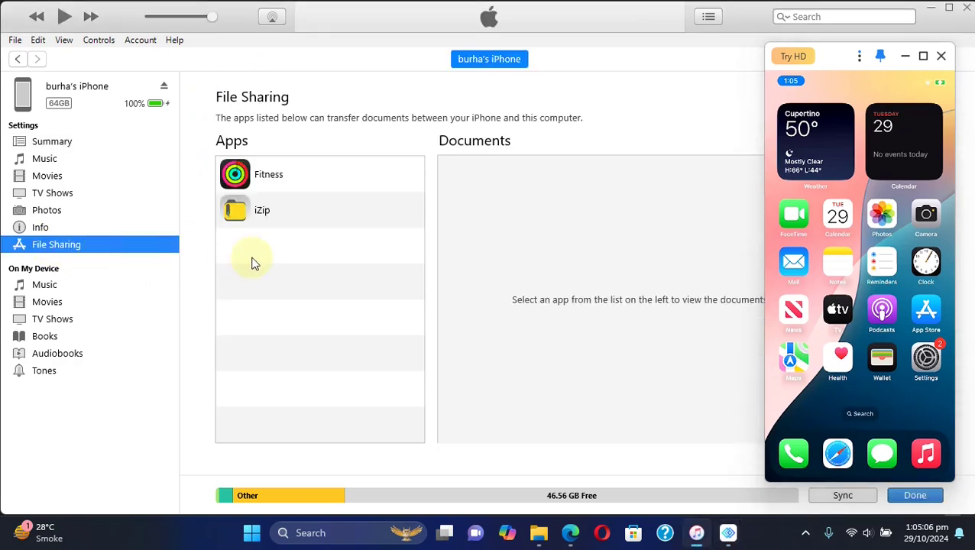
pyautogui.click(278, 218)
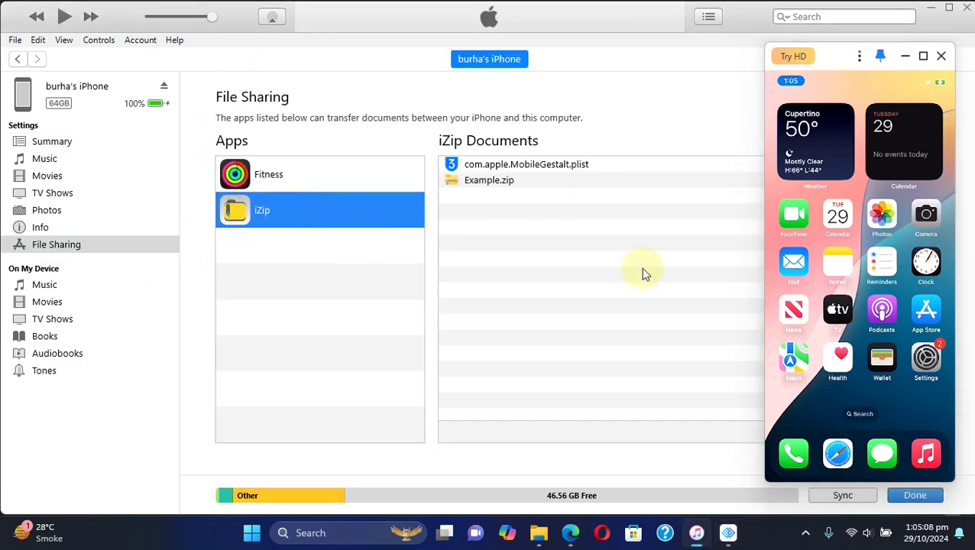
pyautogui.click(563, 168)
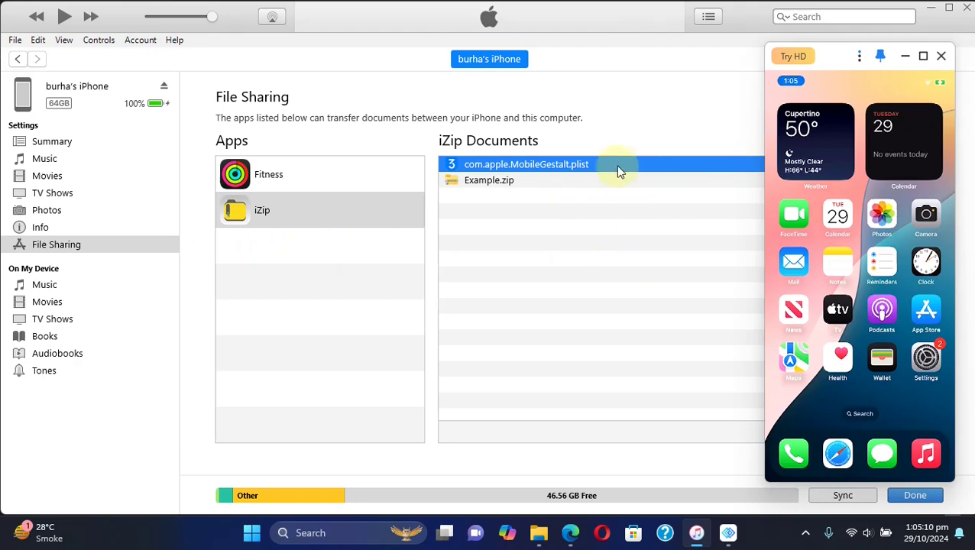
pyautogui.moveTo(835, 58); pyautogui.dragTo(81, 61)
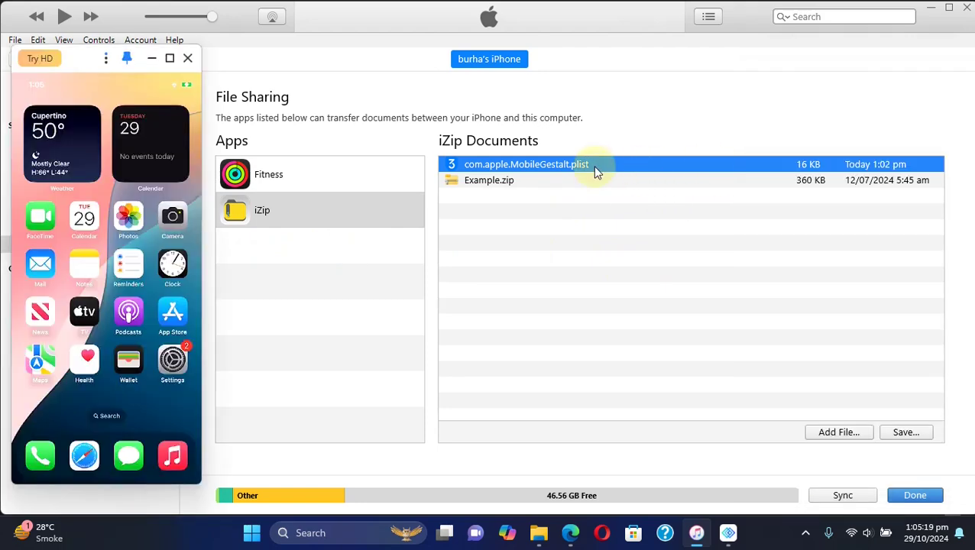
pyautogui.click(905, 433)
pyautogui.click(609, 365)
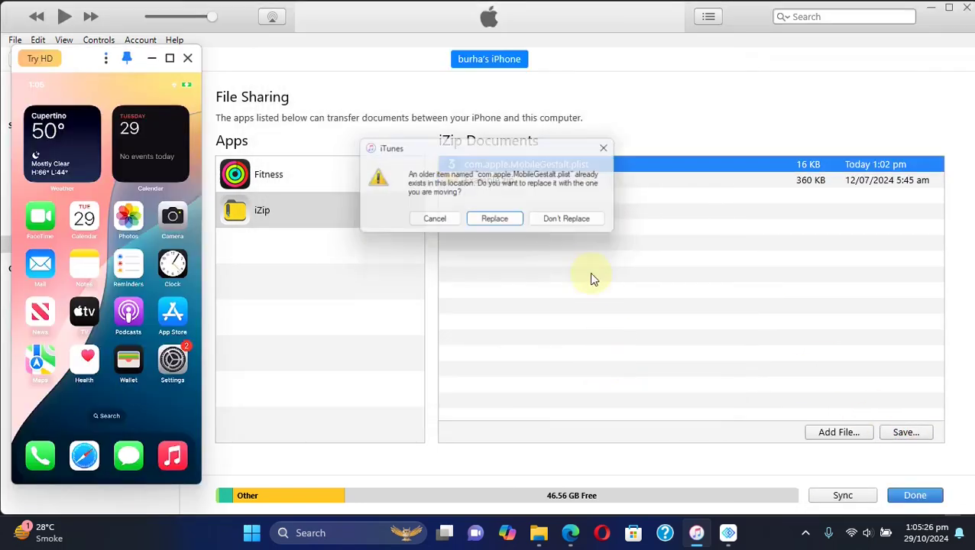
pyautogui.press('Return')
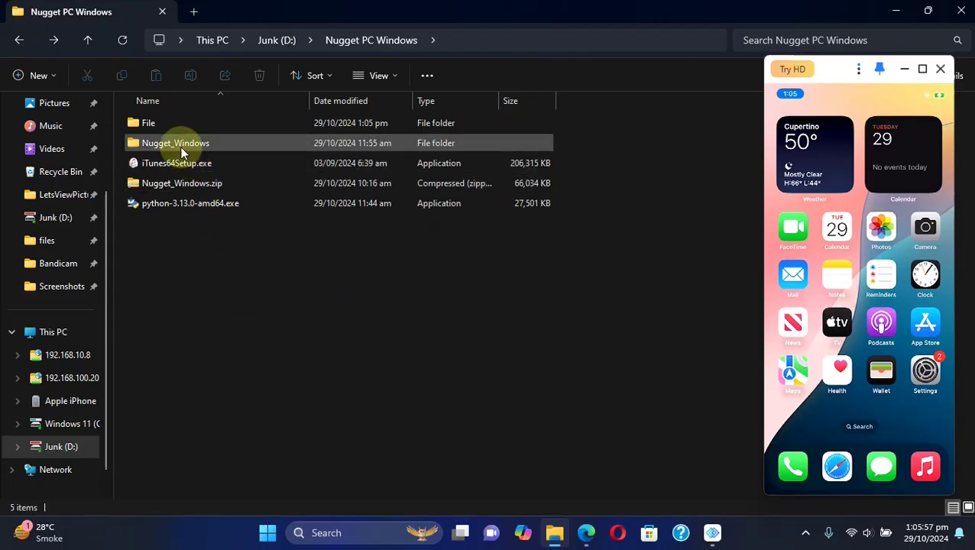
# Launch Nugget from the Nugget folder inside Nugget_Windows
pyautogui.doubleClick(183, 143)
pyautogui.doubleClick(171, 145)
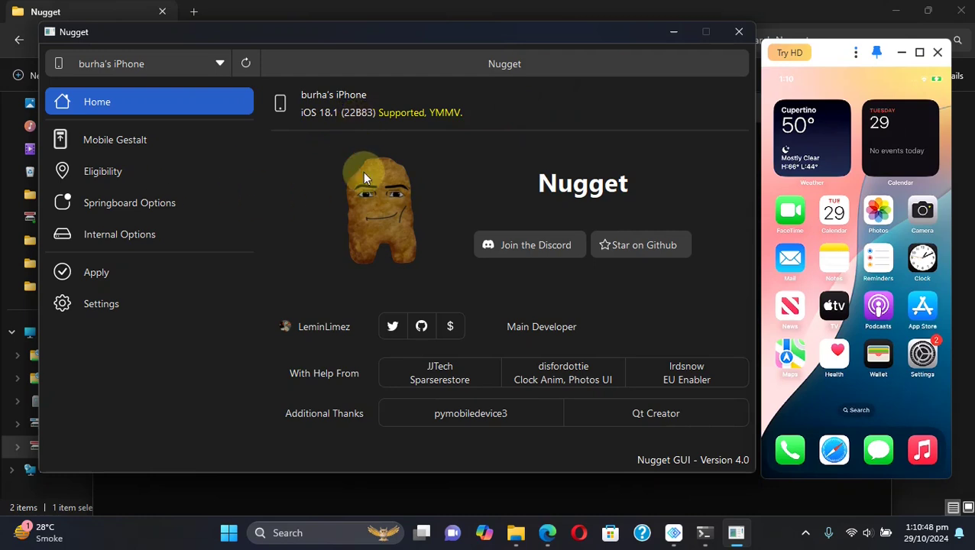
# In the Mobile Gestalt tweaks, turn on Enable Always On Display and Enable Charge Limit
pyautogui.click(135, 138)
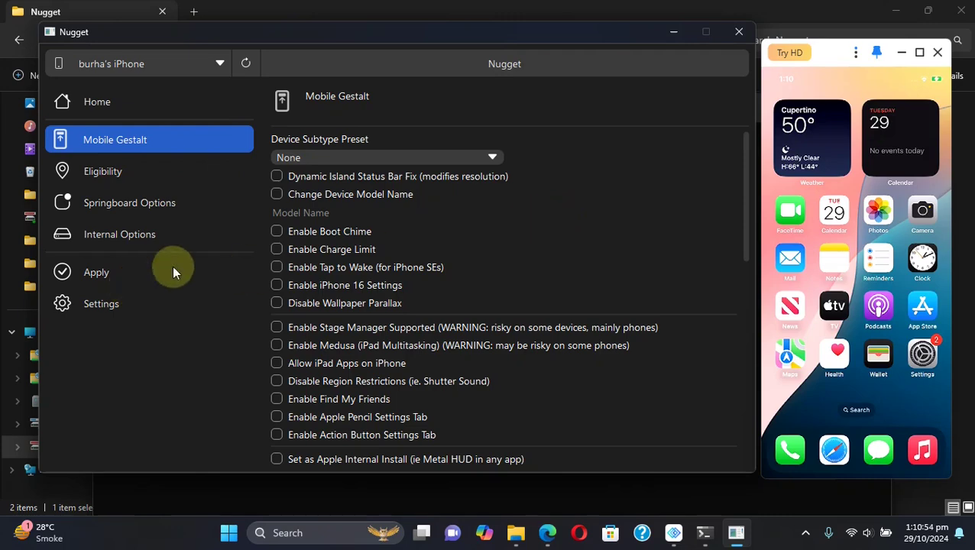
pyautogui.moveTo(738, 236); pyautogui.dragTo(742, 306)
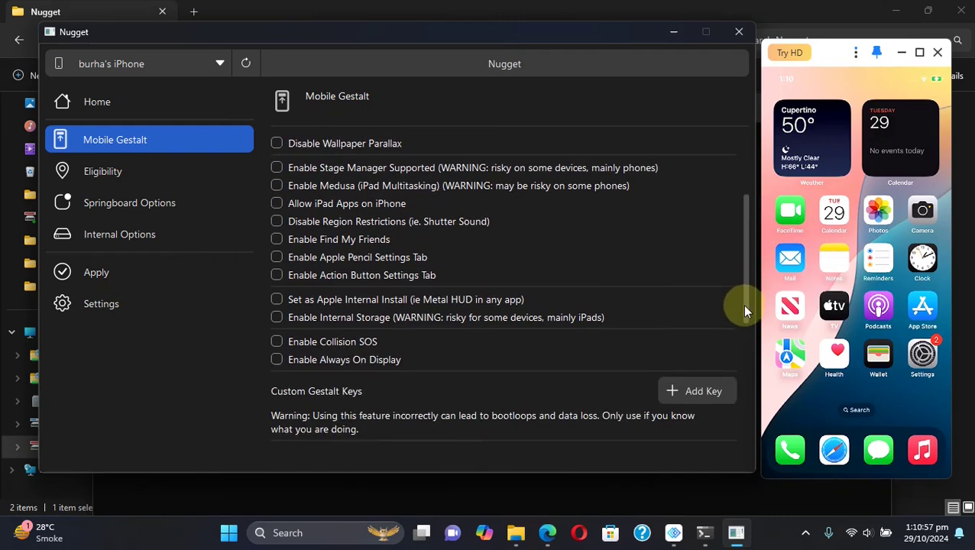
pyautogui.click(277, 327)
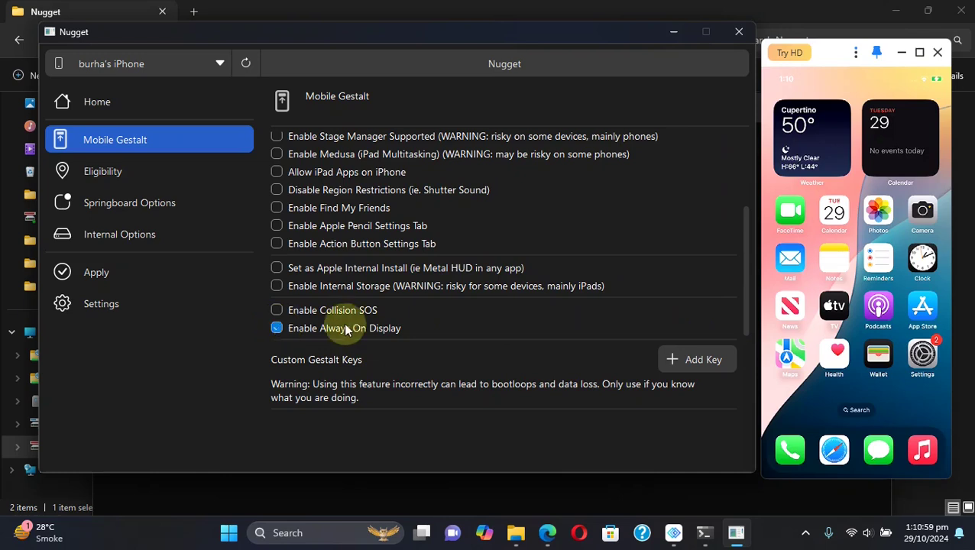
pyautogui.moveTo(748, 260); pyautogui.dragTo(749, 178)
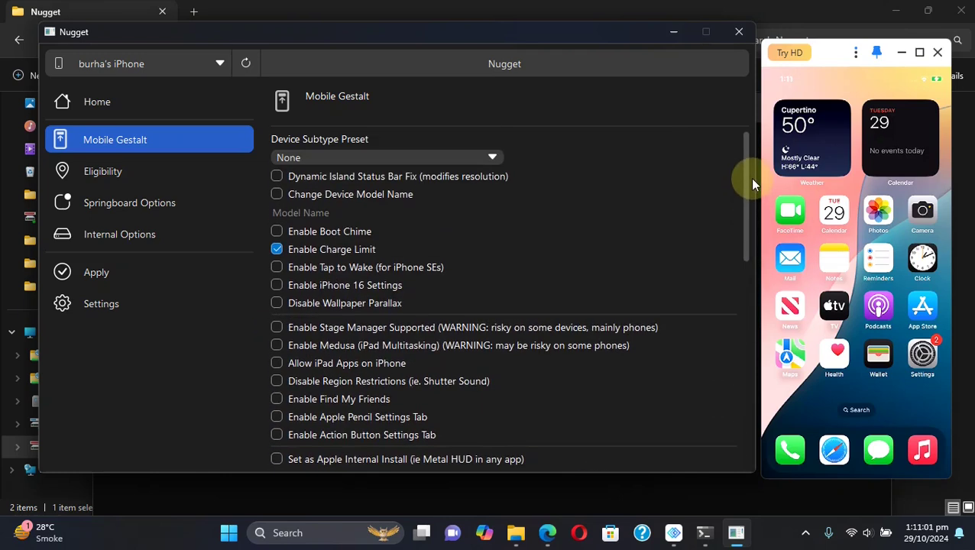
# Set the Device Subtype Preset to 2556 (iPhone 14 Pro Dynamic Island) in the Mobile Gestalt tweaks
pyautogui.click(422, 160)
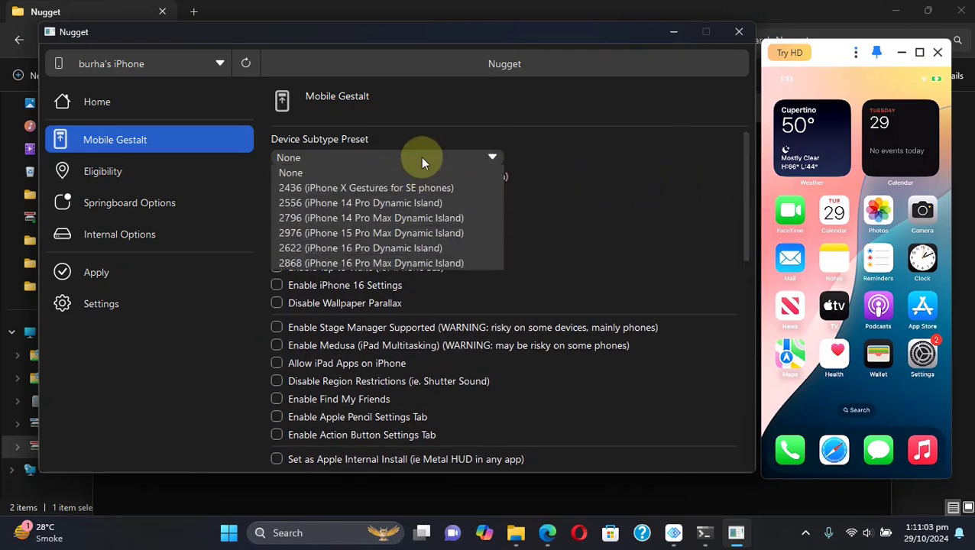
pyautogui.click(415, 203)
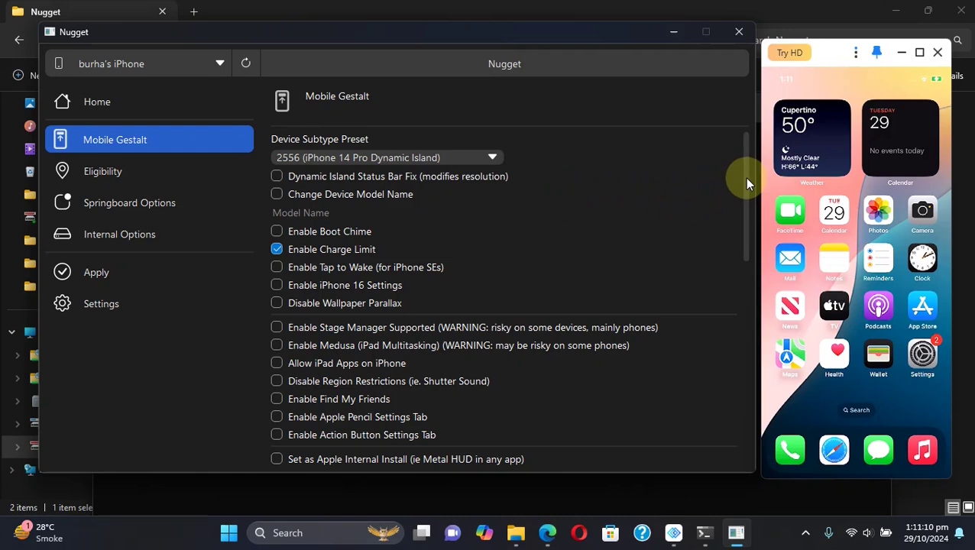
pyautogui.moveTo(746, 180)
pyautogui.mouseDown()
pyautogui.moveTo(746, 254)
pyautogui.moveTo(747, 184)
pyautogui.mouseUp()
# Review the options on the Eligibility, Springboard Options, Internal Options and Settings pages
pyautogui.click(132, 173)
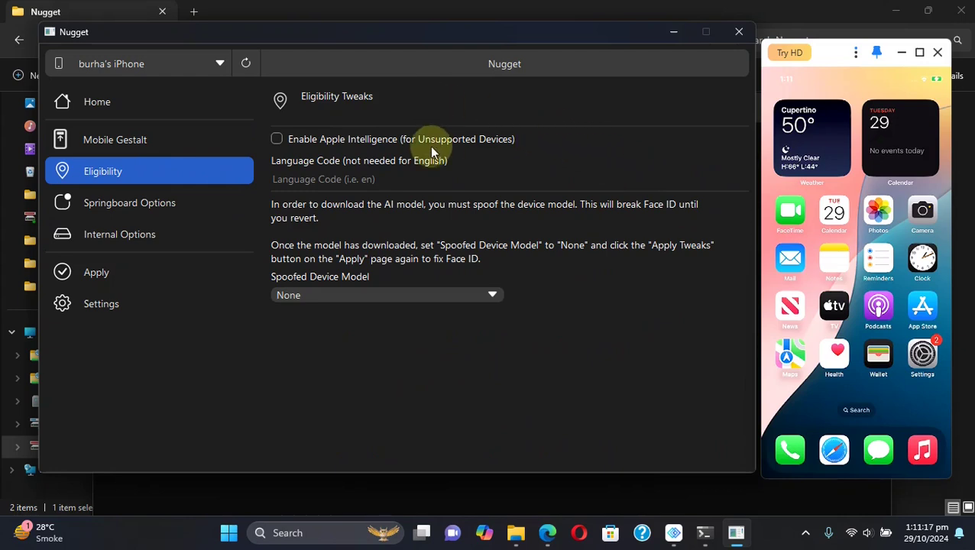
pyautogui.click(137, 202)
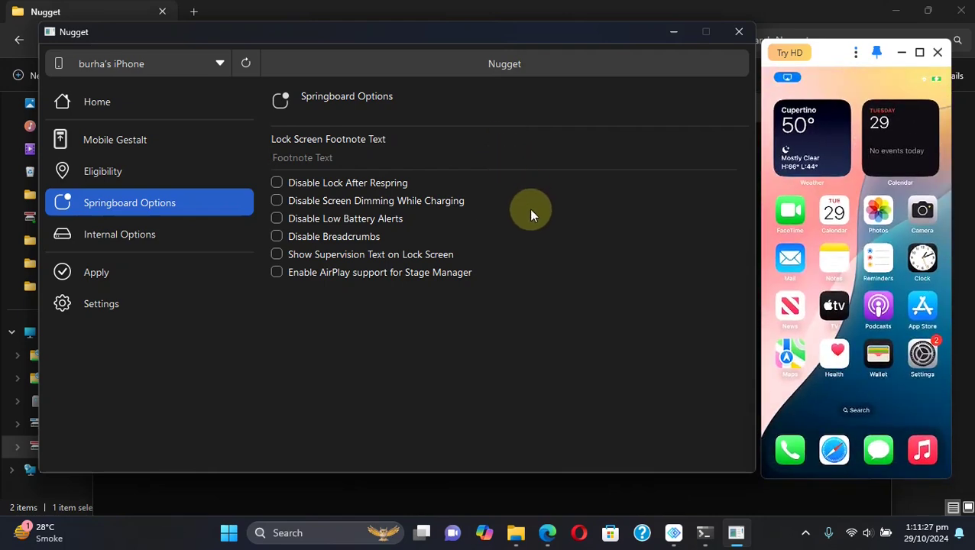
pyautogui.click(152, 237)
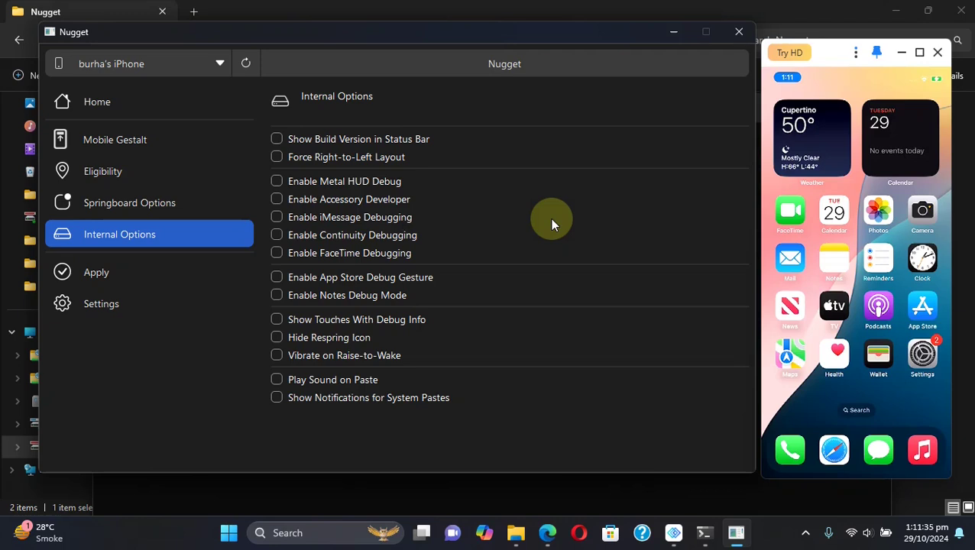
pyautogui.click(102, 302)
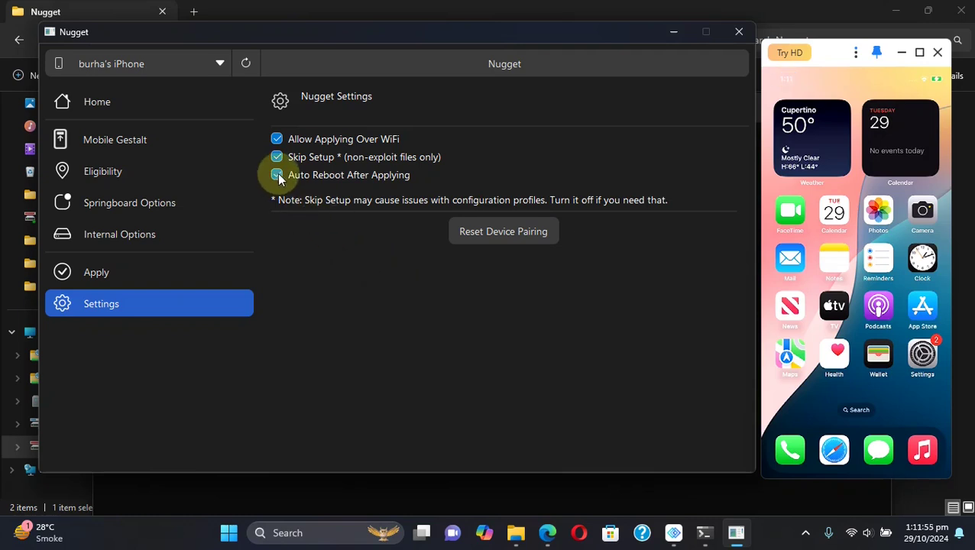
# Choose com.apple.MobileGestalt.plist from the File folder as the gestalt file and apply the changes to the iPhone
pyautogui.click(113, 272)
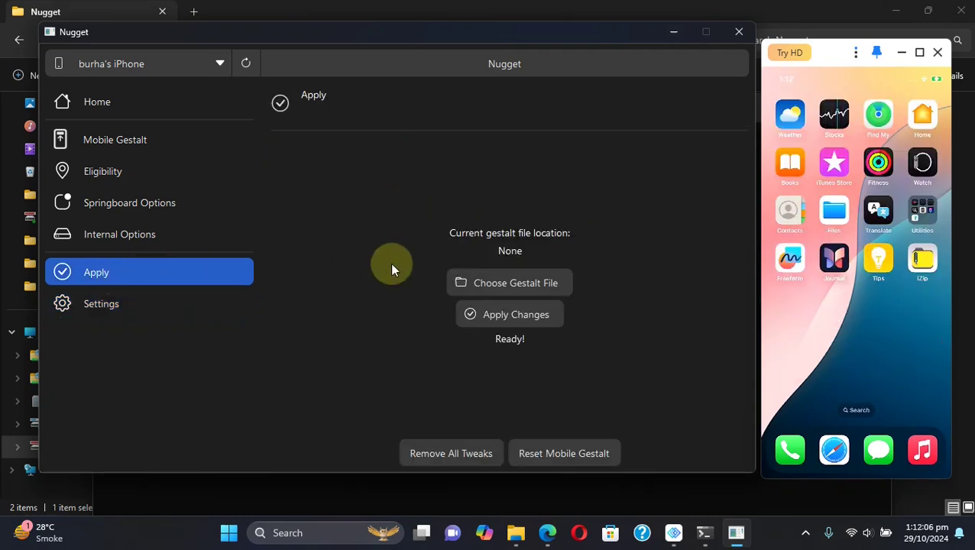
pyautogui.click(511, 281)
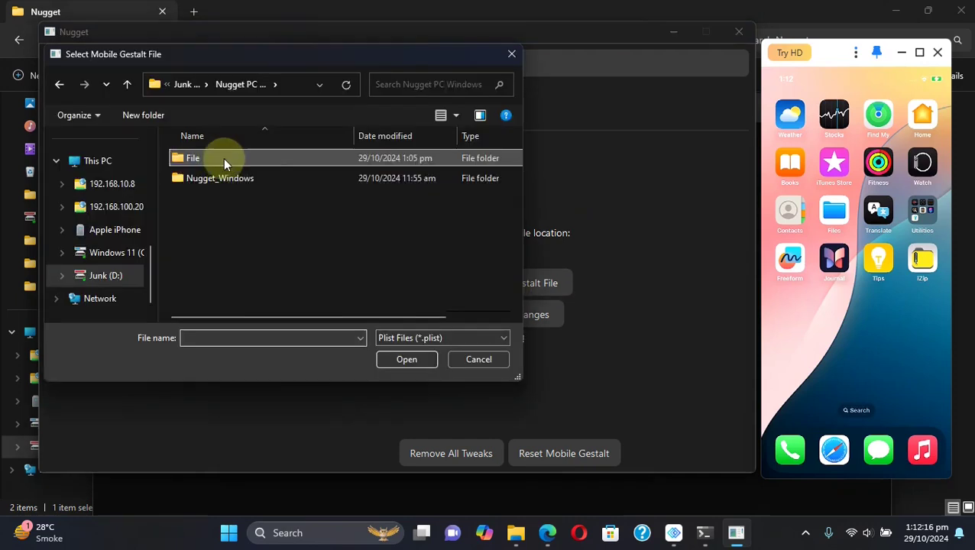
pyautogui.doubleClick(223, 157)
pyautogui.click(259, 156)
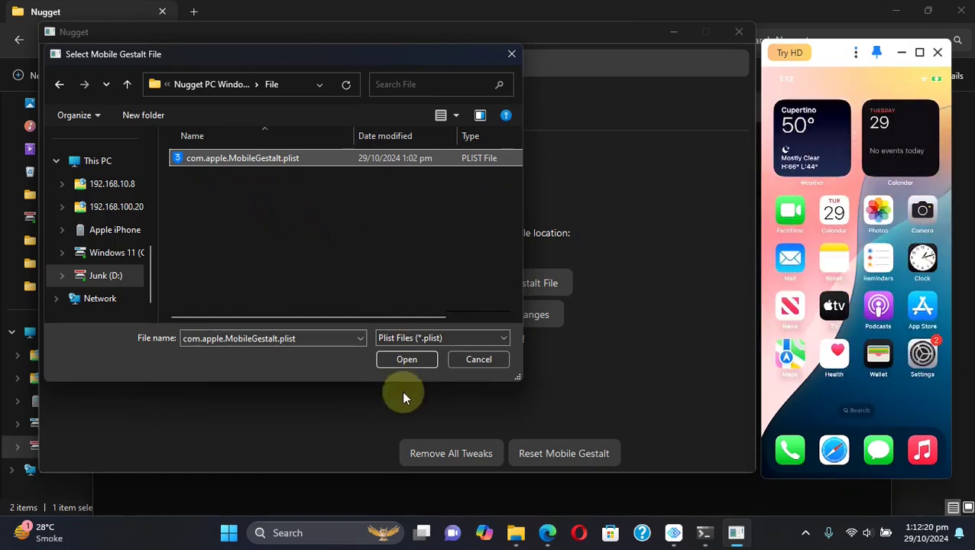
pyautogui.click(405, 361)
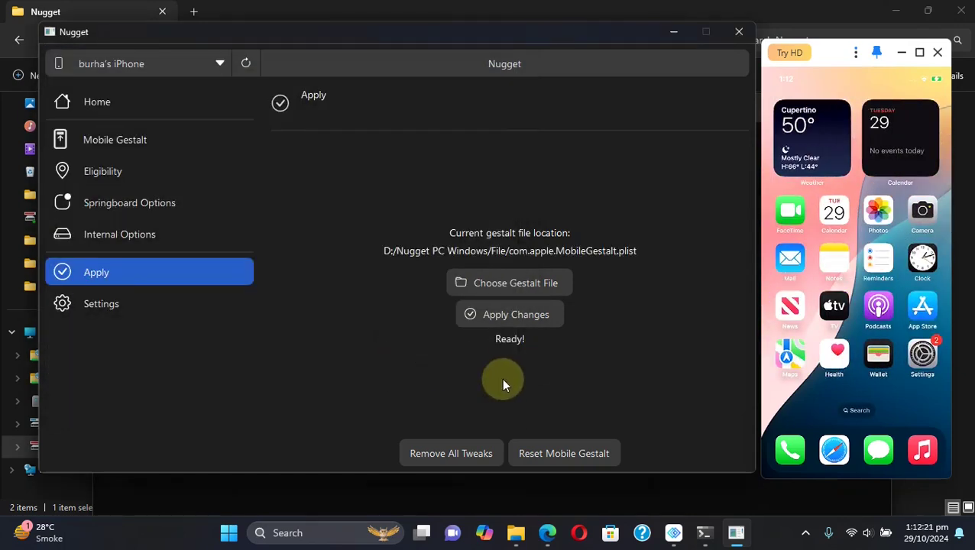
pyautogui.click(515, 316)
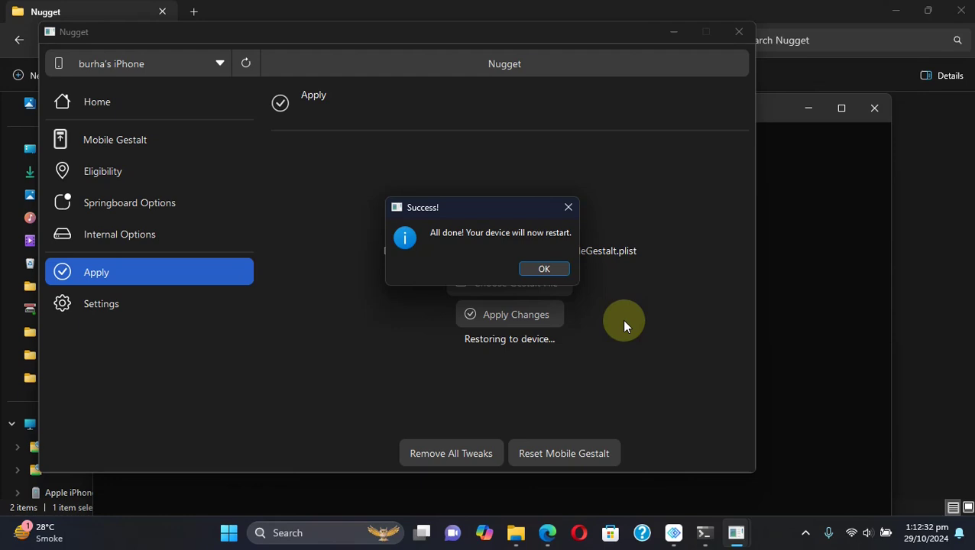
pyautogui.press('Return')
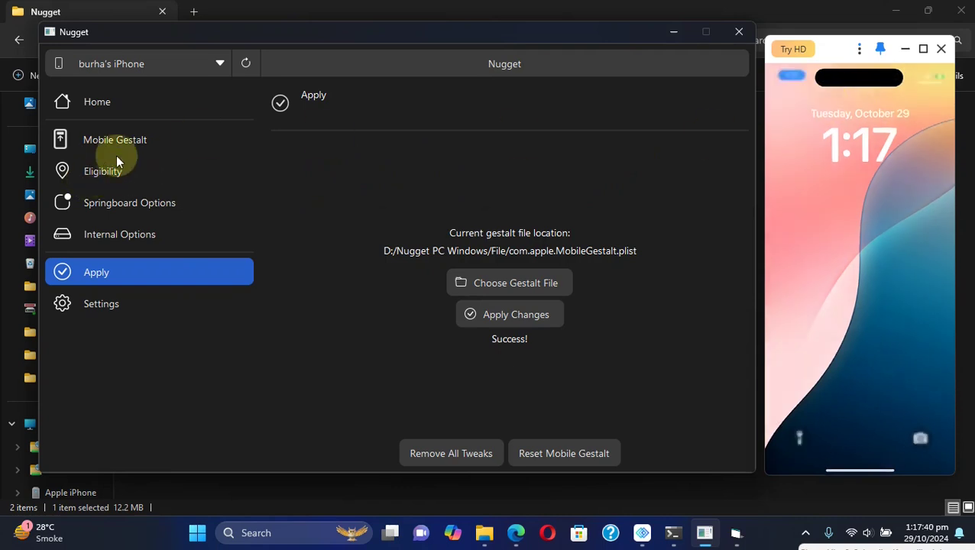
# Turn on Dynamic Island Status Bar Fix in the Mobile Gestalt tweaks and check the Apply page
pyautogui.click(128, 140)
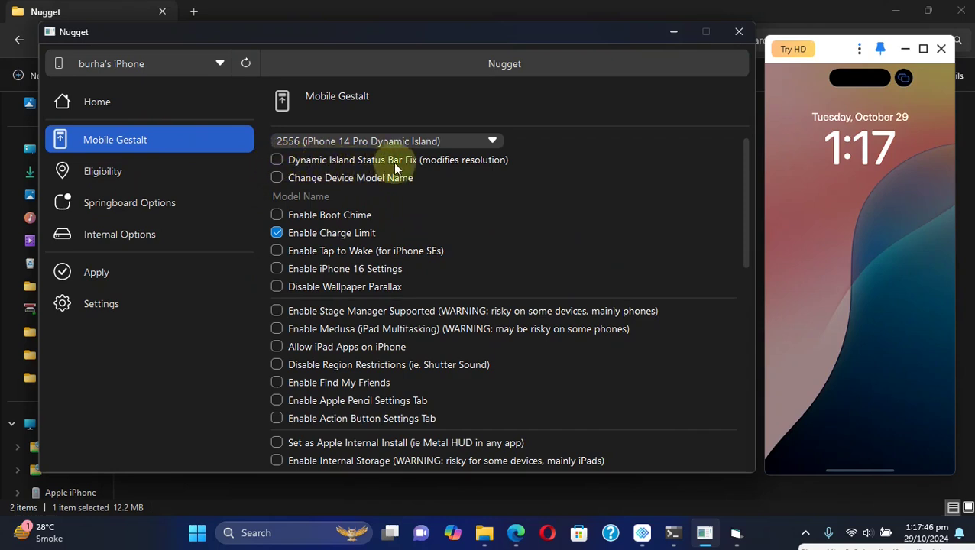
pyautogui.click(277, 160)
pyautogui.click(104, 275)
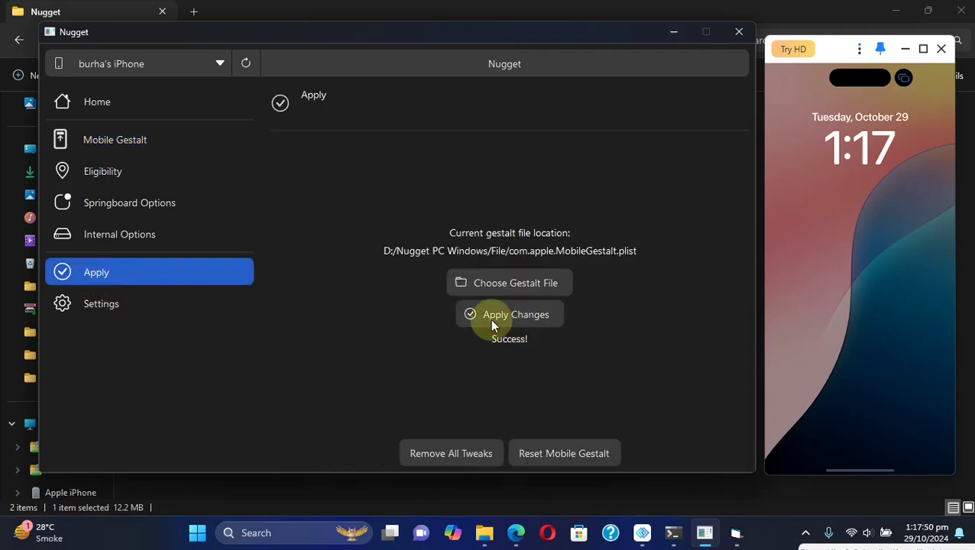
pyautogui.click(148, 140)
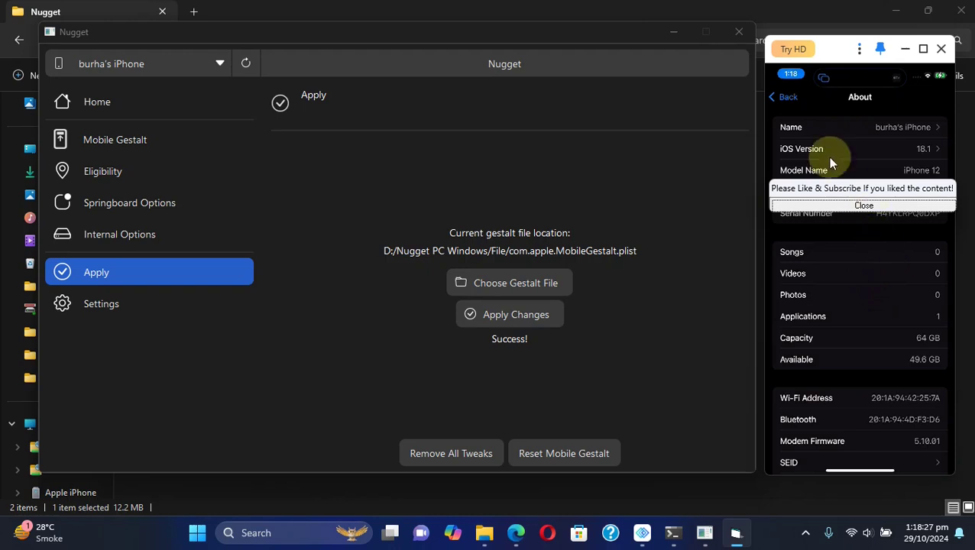
# On the iPhone, check the iOS version, the battery's Charging options and the Always On Display setting under Display & Brightness
pyautogui.click(890, 151)
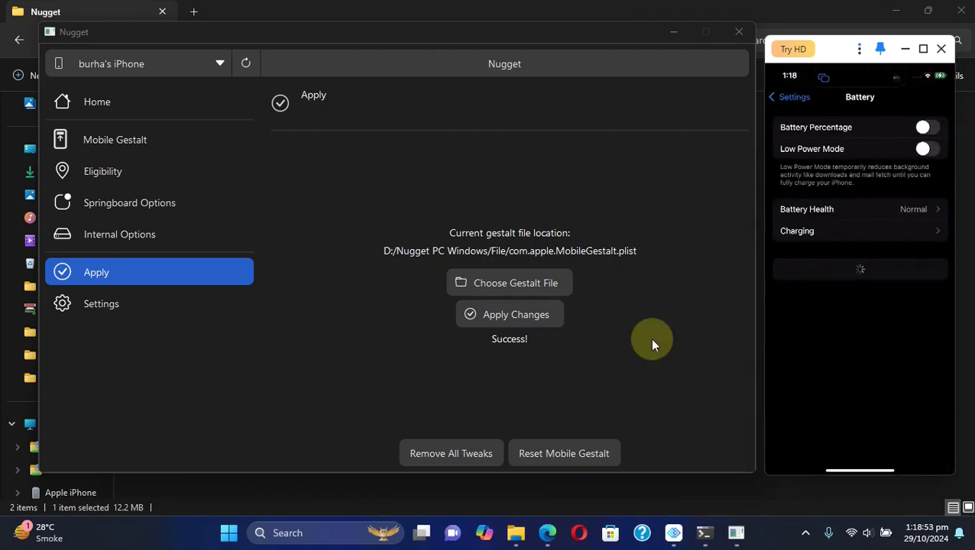
pyautogui.click(862, 232)
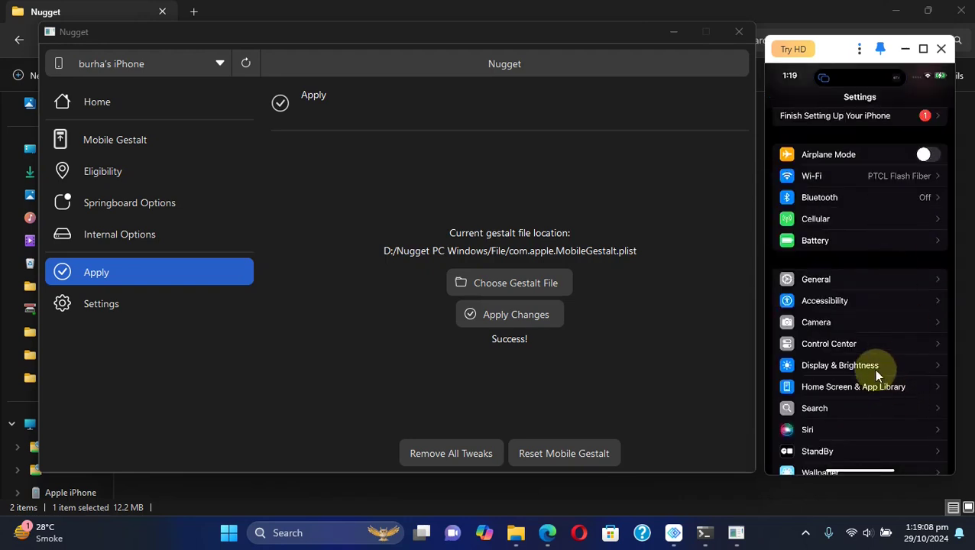
pyautogui.click(873, 366)
pyautogui.scroll(-3, 825, 397)
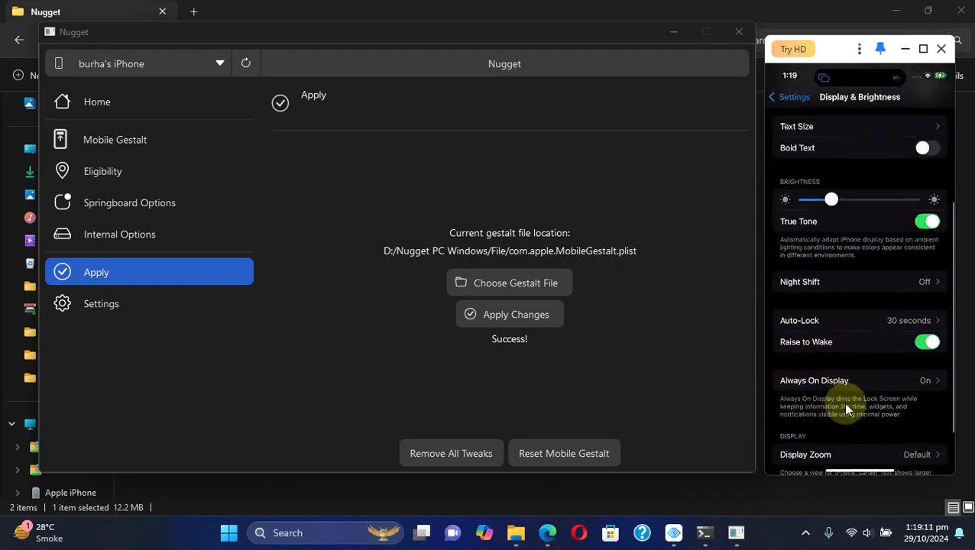
pyautogui.click(862, 381)
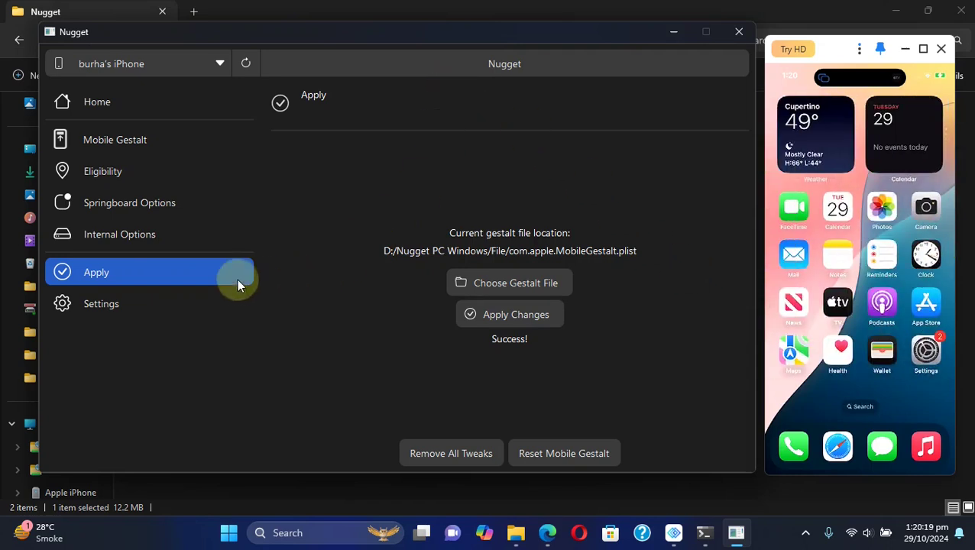
# Reset Mobile Gestalt on the iPhone to remove the applied gestalt tweaks
pyautogui.click(561, 454)
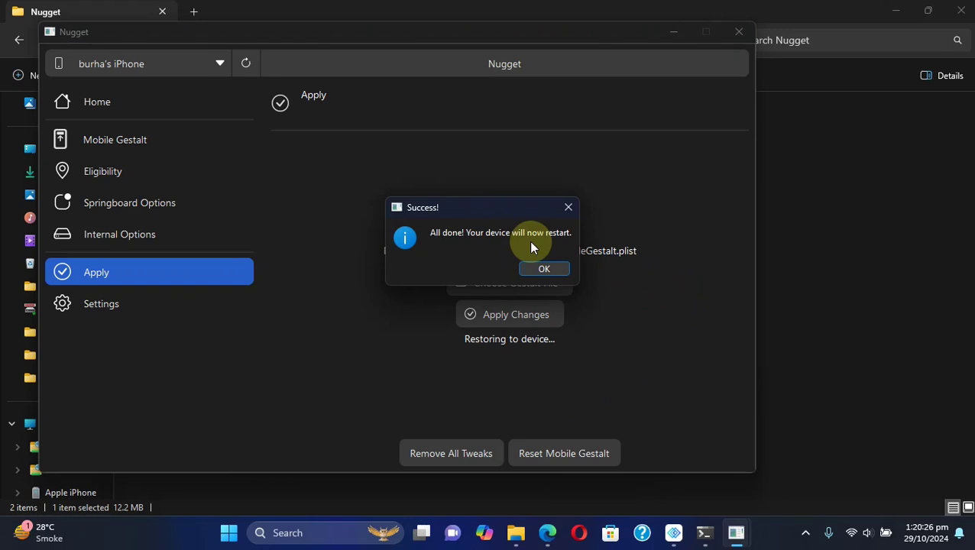